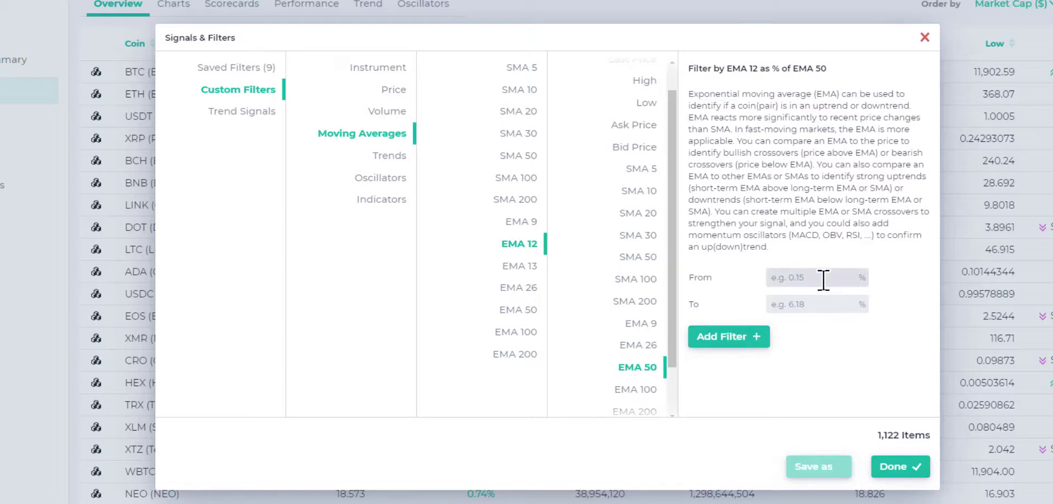
- Add two moving-average filters: EMA 12 from 100% of EMA 50, and EMA 12 up to 105% of EMA 50
left_click(823, 280)
type("100")
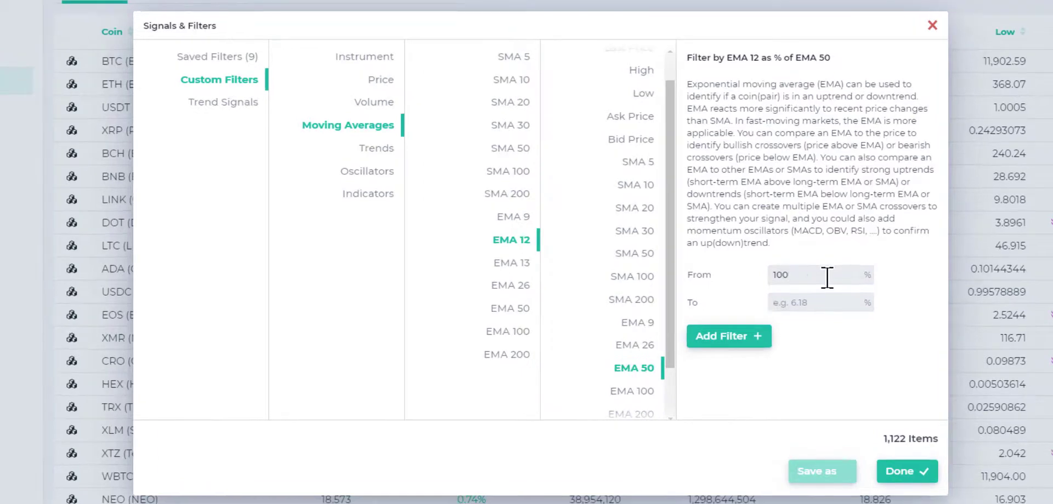
left_click(736, 341)
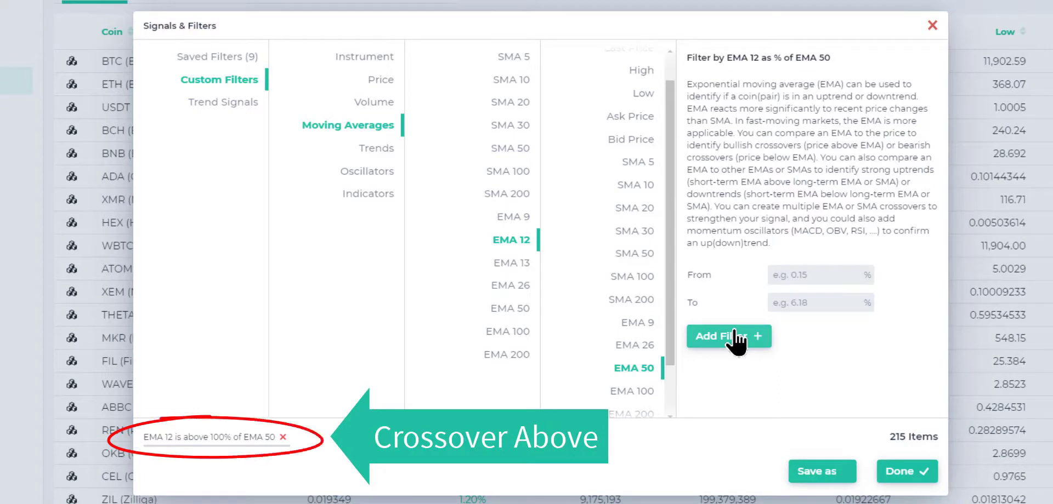
left_click(801, 296)
type("105")
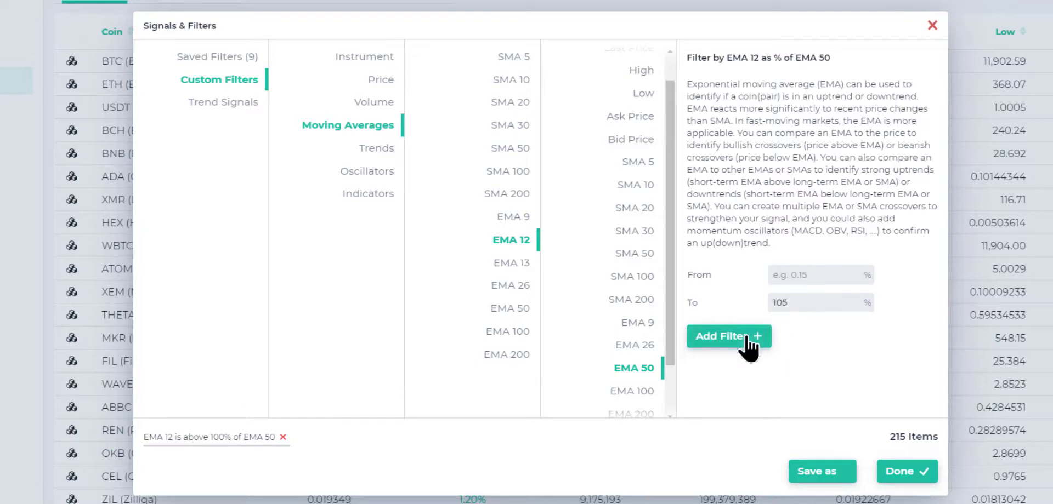
left_click(747, 339)
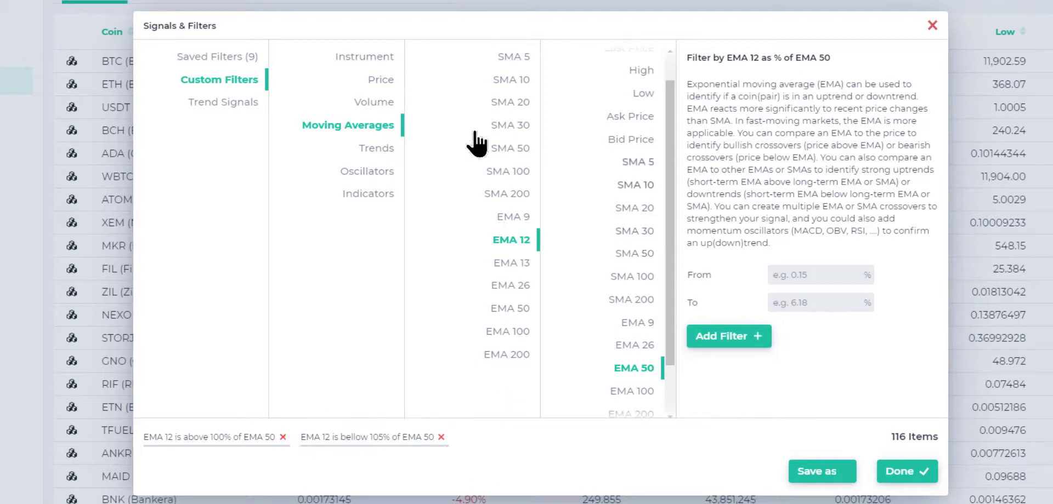
- Add a price filter requiring Last Price to be above 100% of EMA 12
left_click(391, 81)
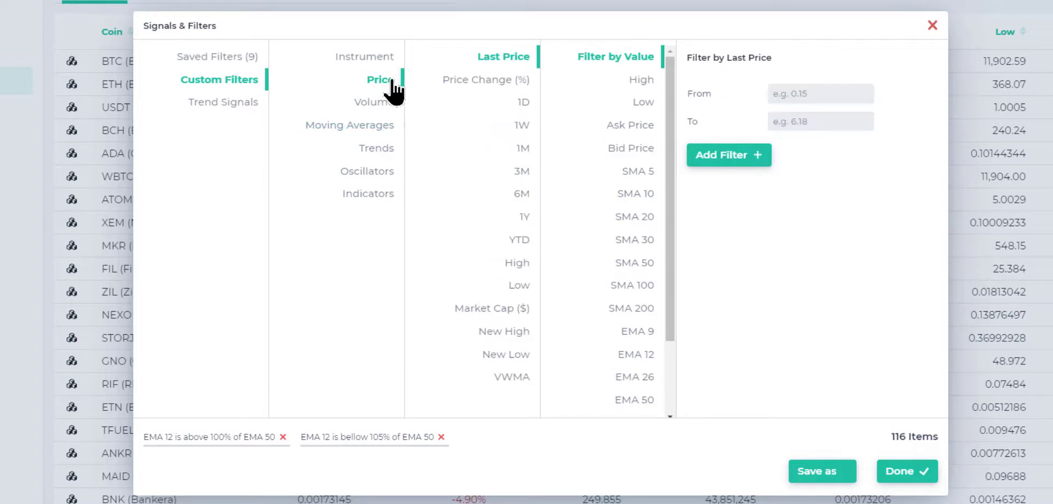
left_click(643, 355)
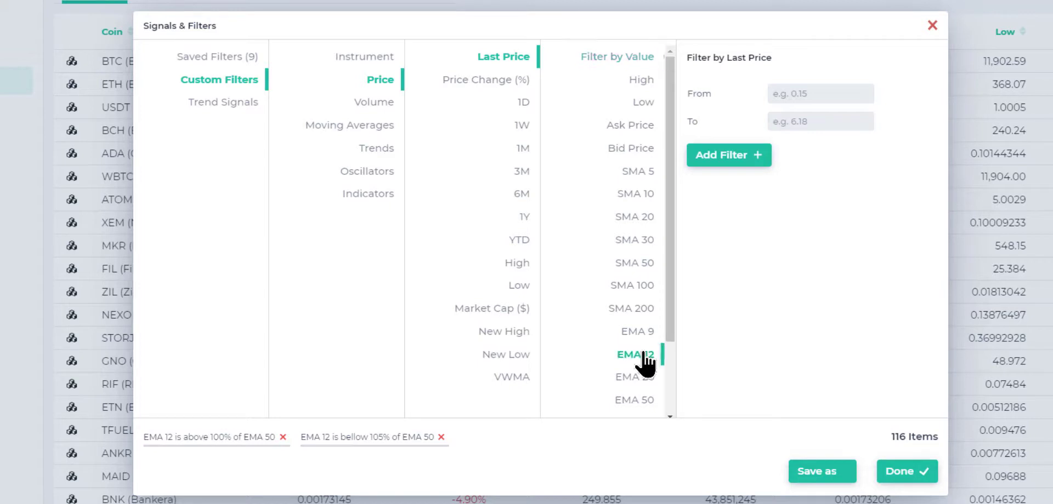
left_click(804, 94)
type("100")
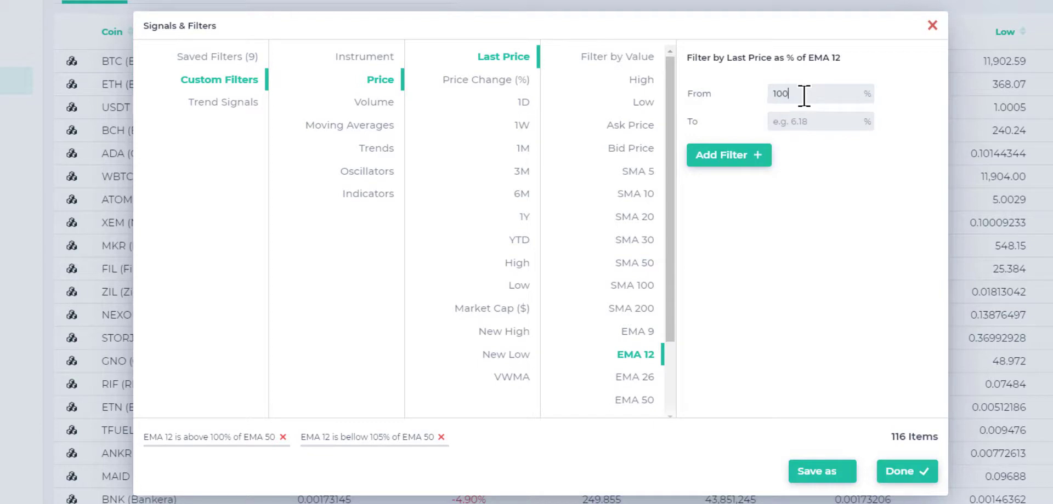
left_click(747, 161)
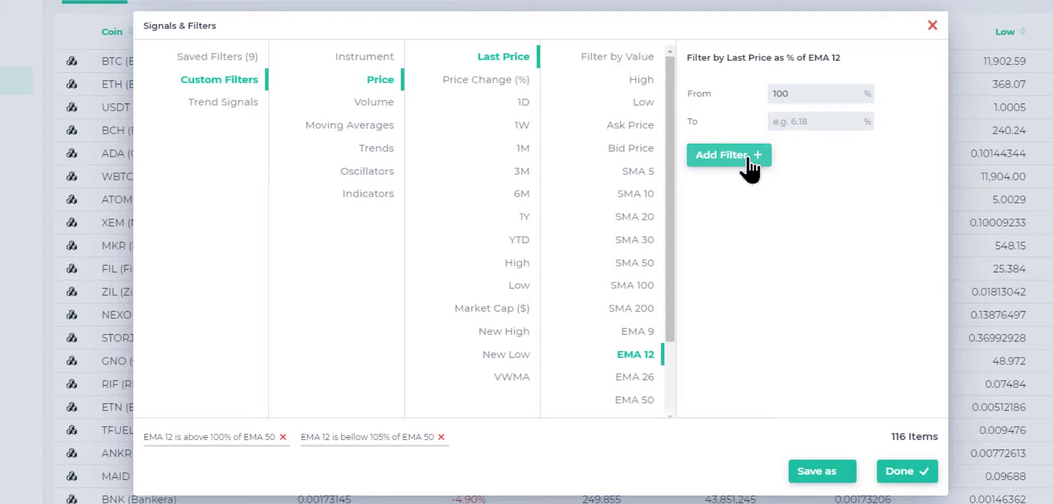
- Add a minimum trading volume filter with Volume ($) above 100000
left_click(386, 104)
left_click(505, 81)
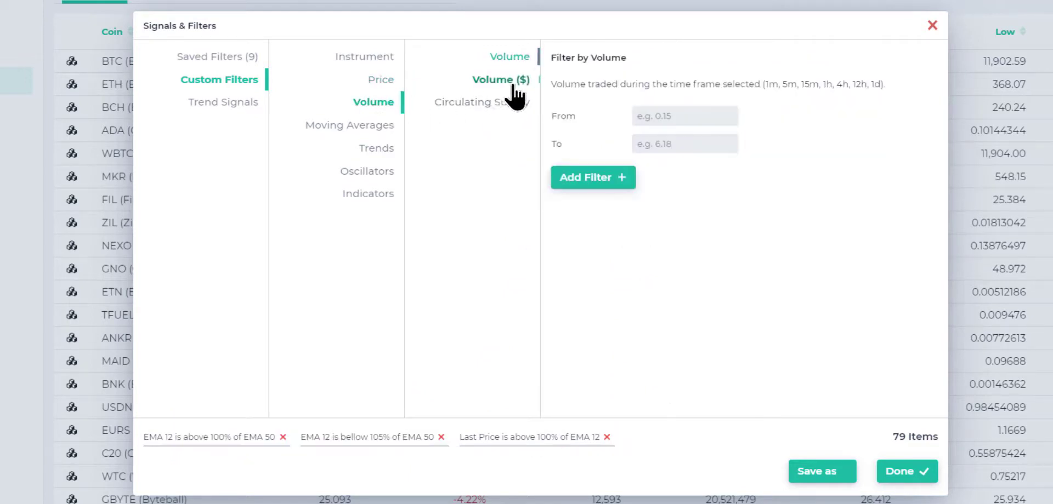
left_click(663, 117)
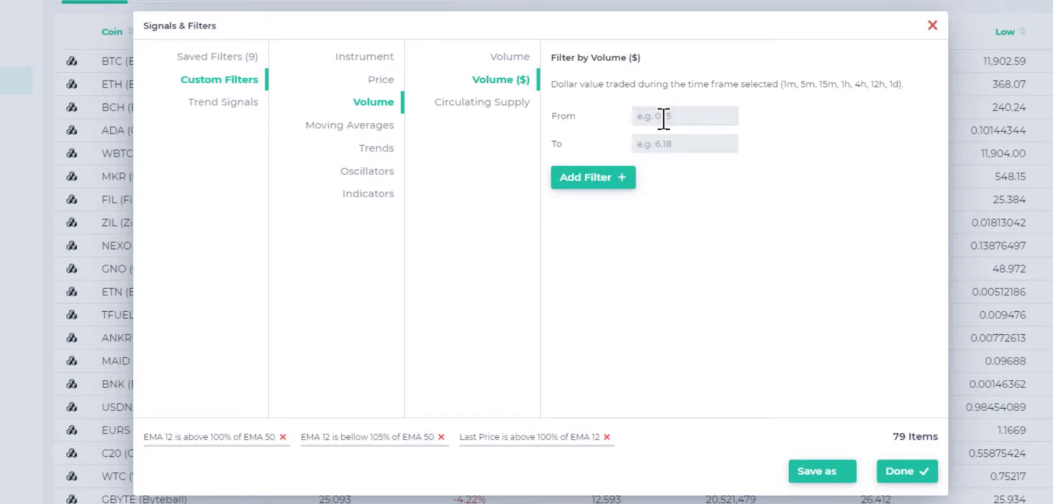
type("100000")
left_click(605, 187)
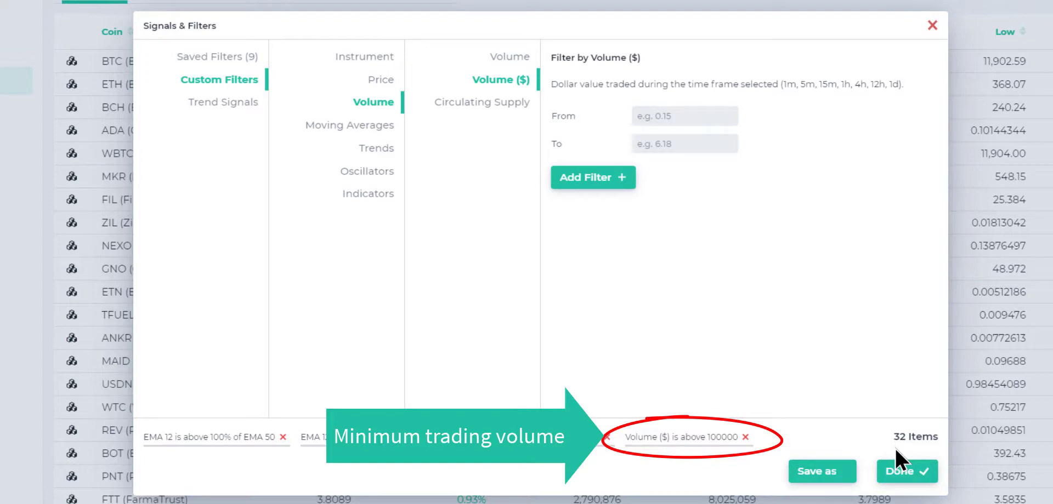
- Save the custom filter as "EMA 12/50 xover" and apply it to the coin screener
left_click(832, 475)
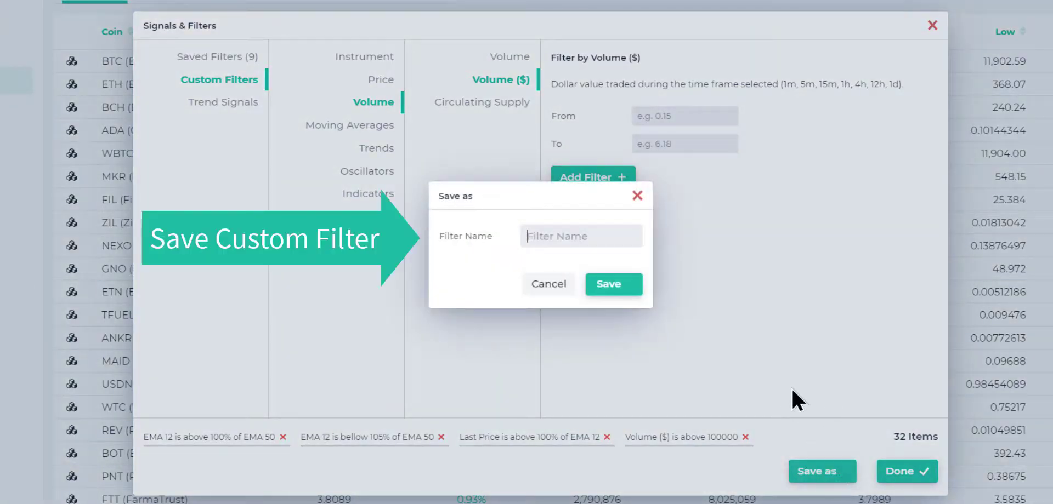
type("EMA 12/50 xover")
left_click(624, 289)
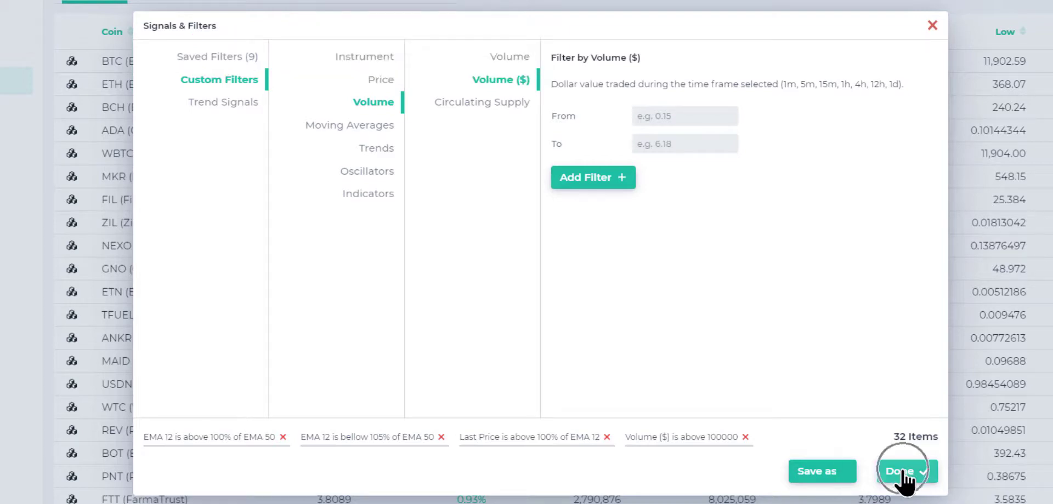
left_click(902, 472)
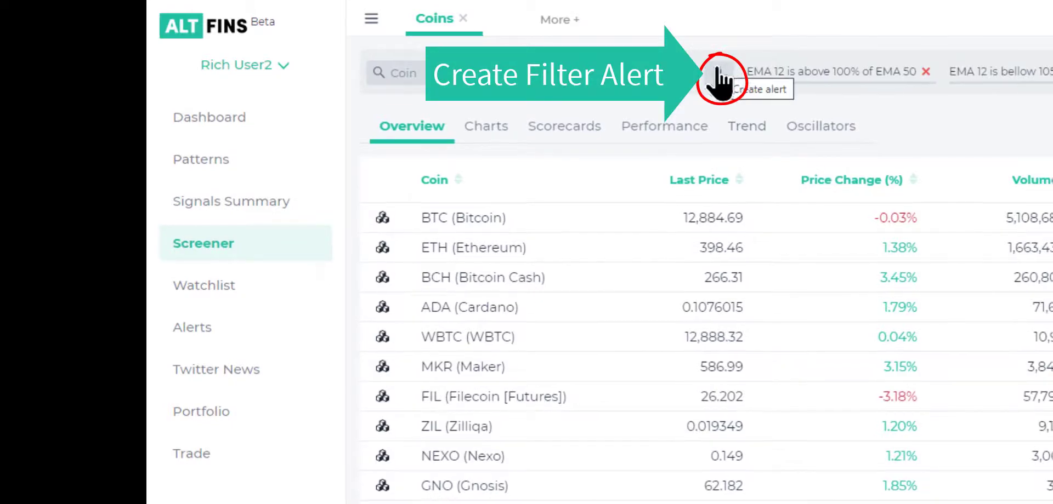
- Create an alert from the applied filter and name it "EMA 12/50 xover"
left_click(384, 41)
type("EMA 12")
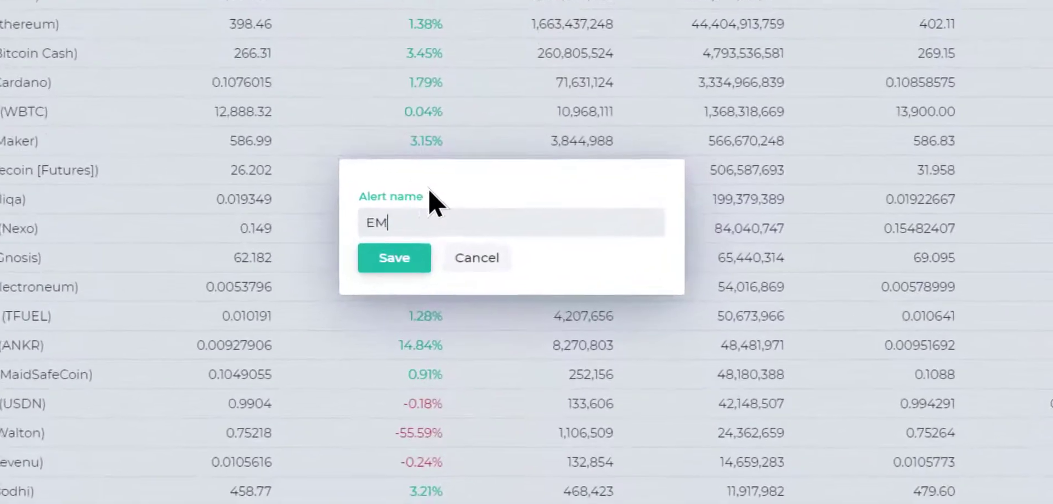
type("/")
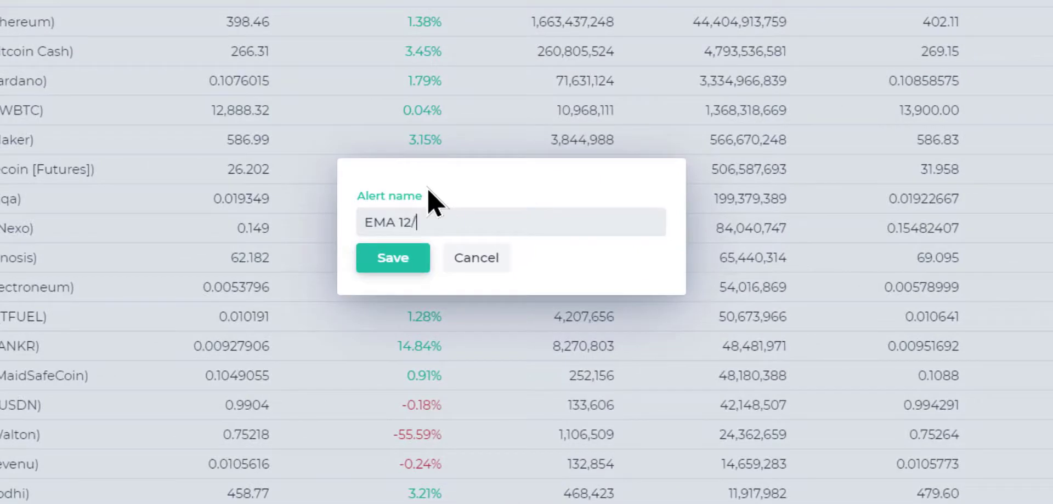
type("50 xover")
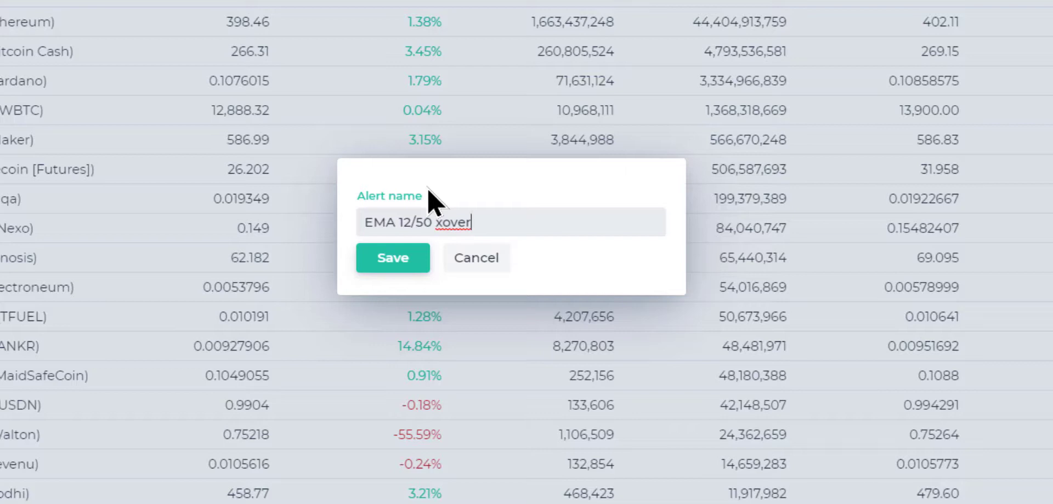
left_click(398, 262)
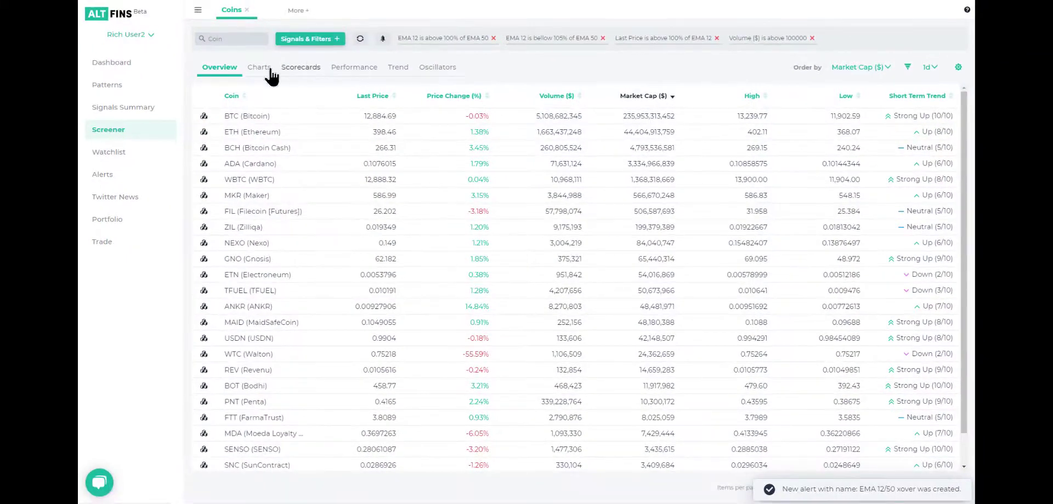
- Display the filtered coins as charts with the filter's indicators plotted on them
left_click(267, 70)
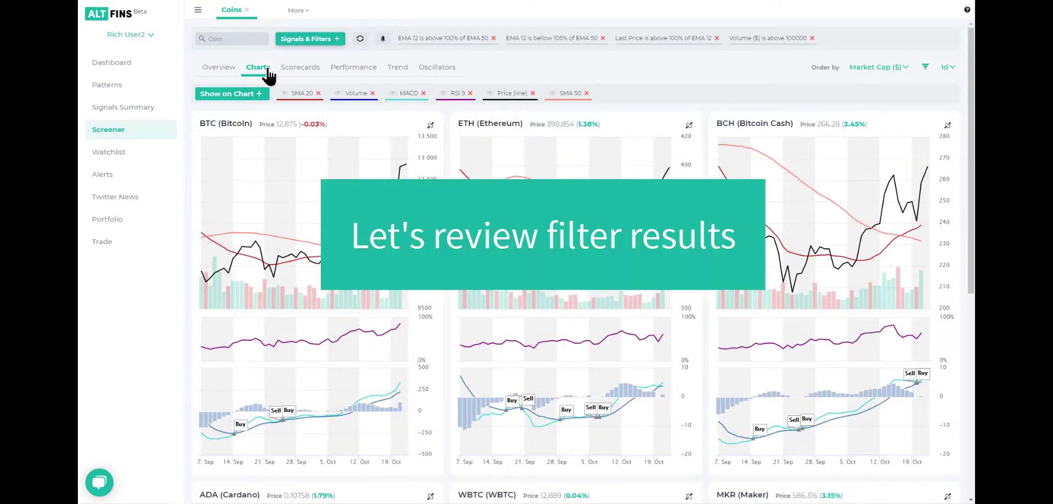
left_click(249, 96)
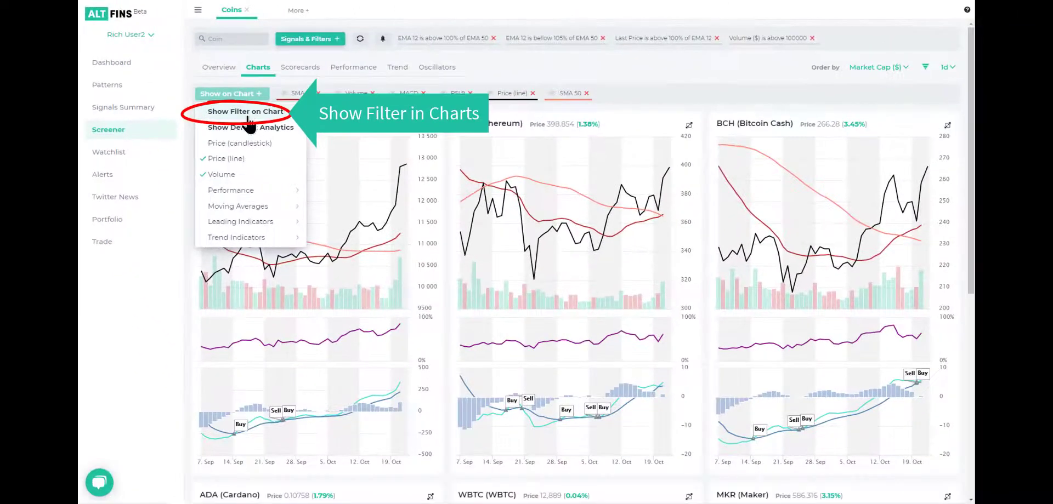
left_click(248, 115)
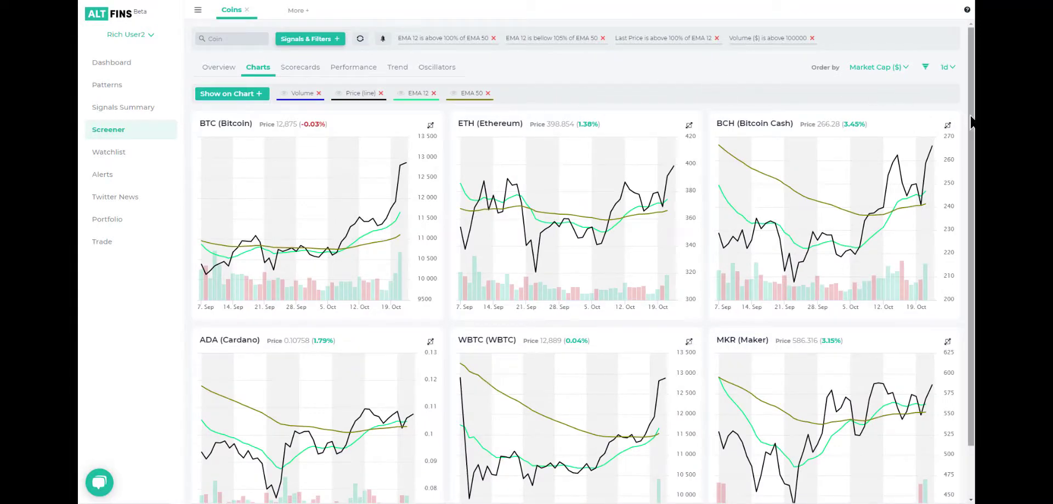
- Examine the enlarged ADA (Cardano) chart for the EMA 12 and EMA 50 crossover over a longer period, and close it
scroll(970, 121, "down", 3)
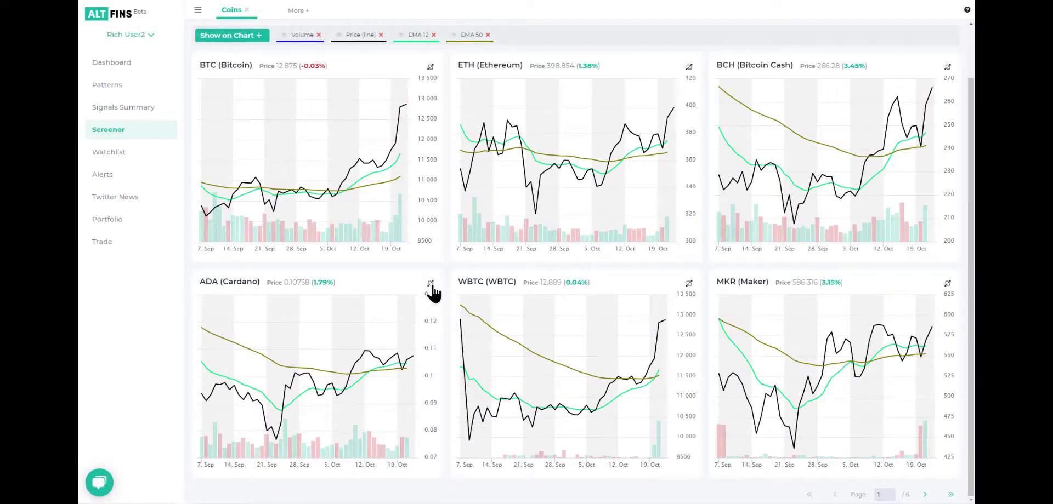
left_click(431, 285)
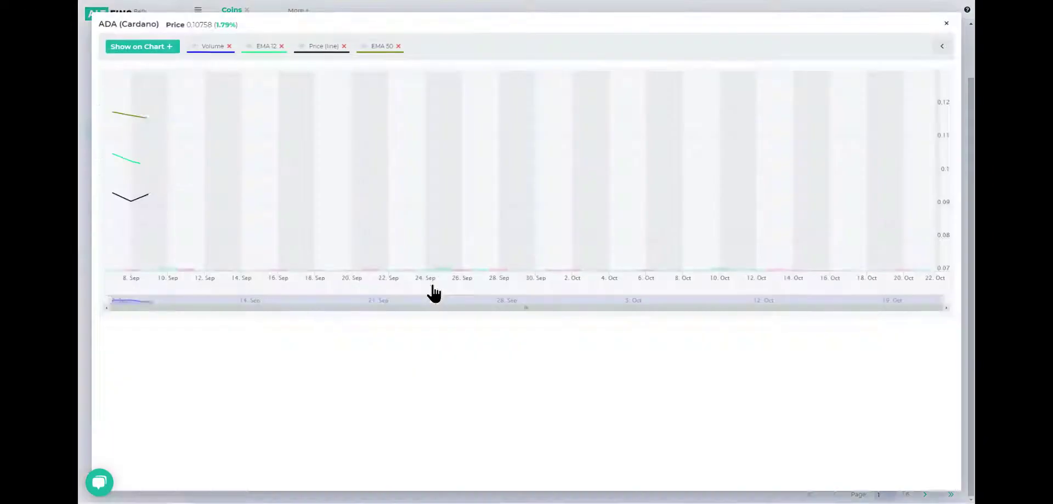
left_click(941, 50)
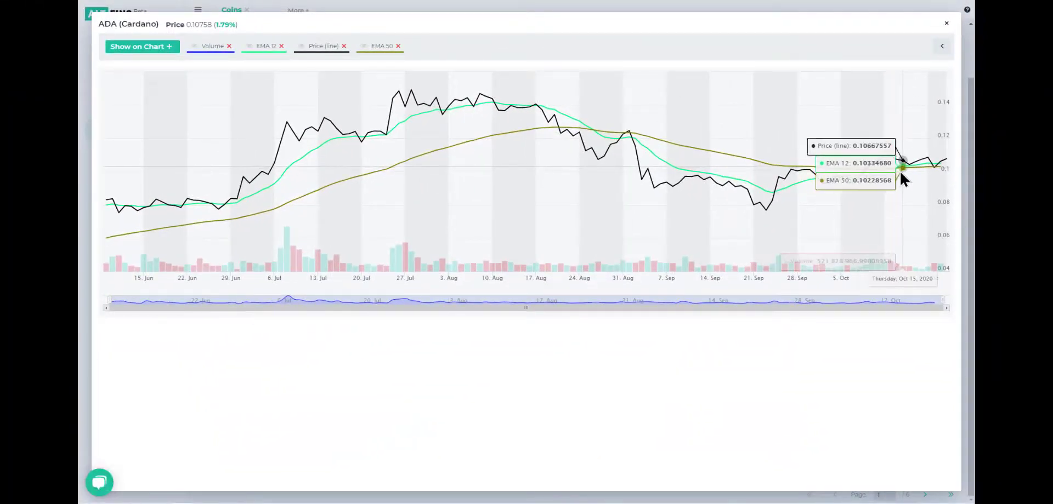
left_click(944, 24)
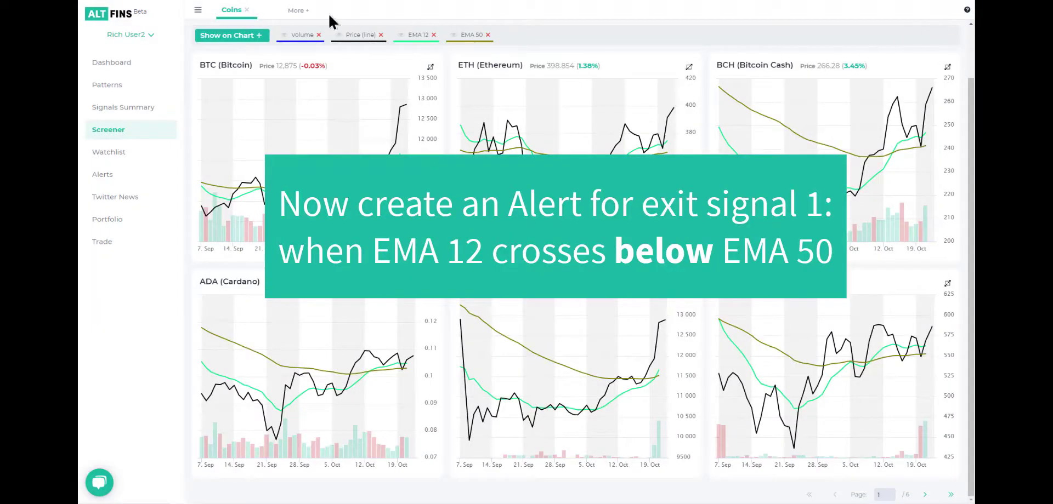
- Open a second Coins screener and add an instrument filter limiting it to the coin ADA
left_click(302, 22)
left_click(316, 37)
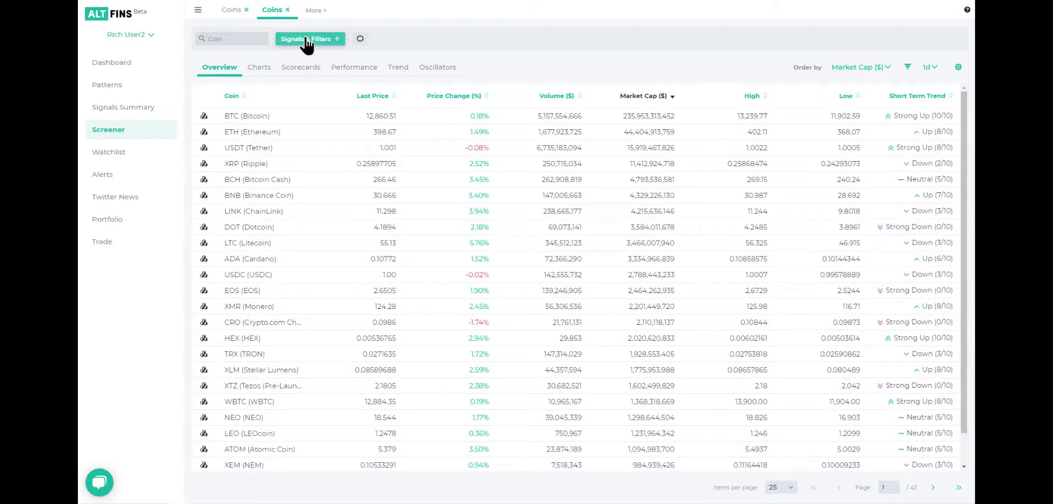
left_click(306, 39)
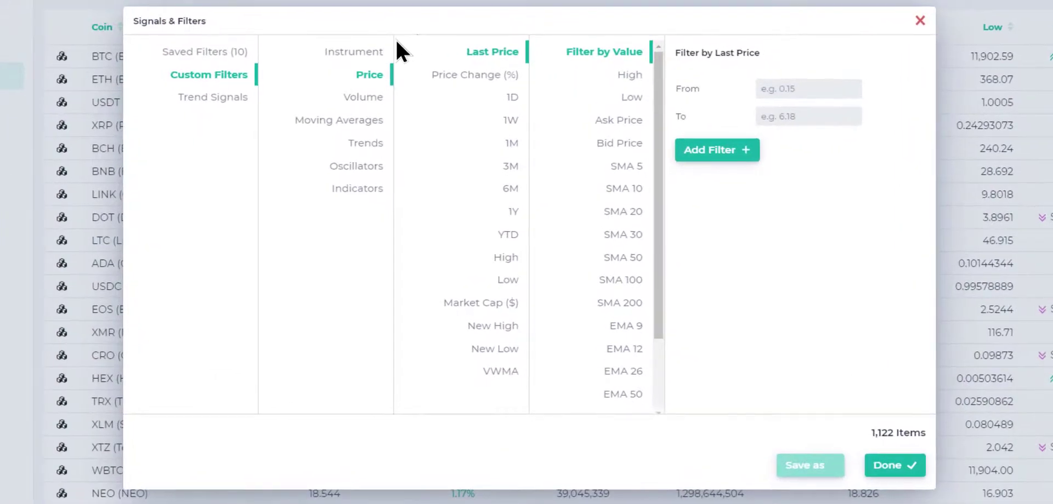
left_click(369, 55)
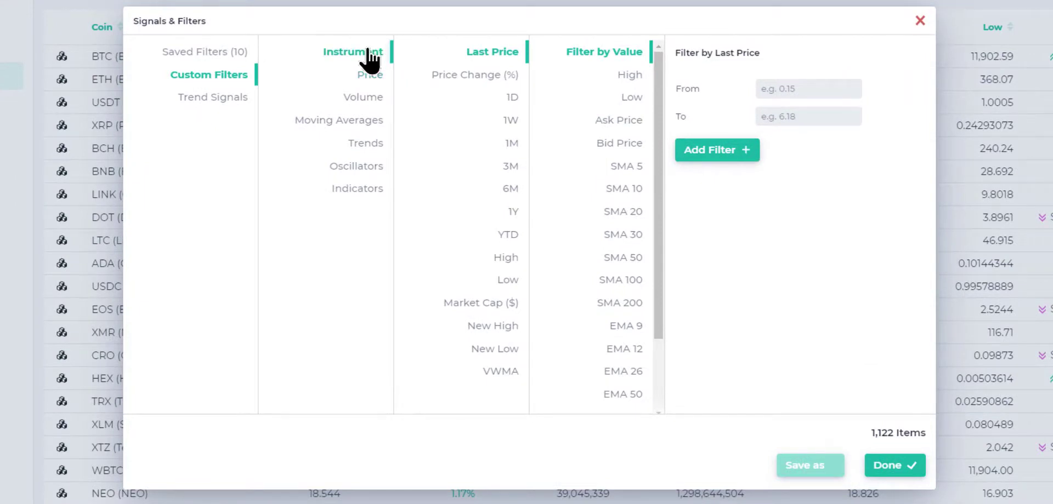
left_click(659, 89)
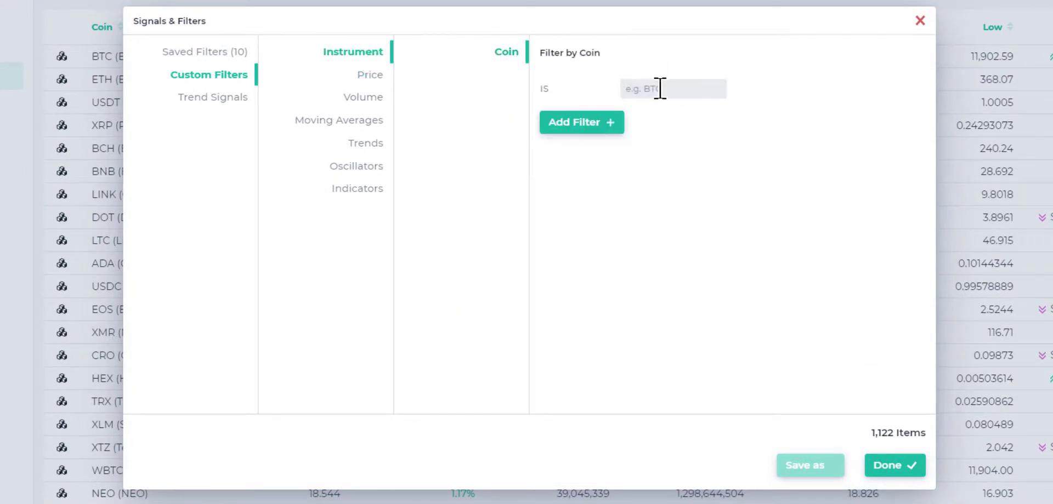
type("ADA")
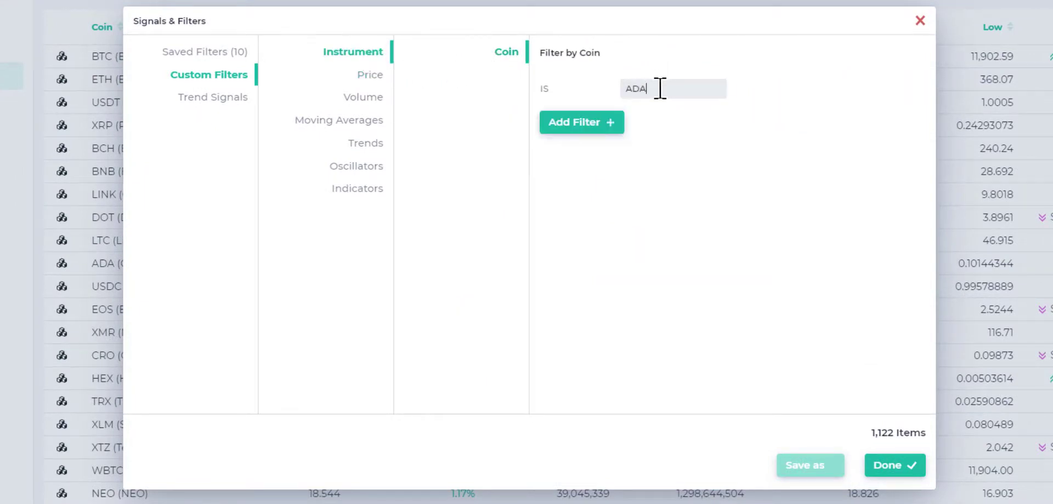
left_click(592, 131)
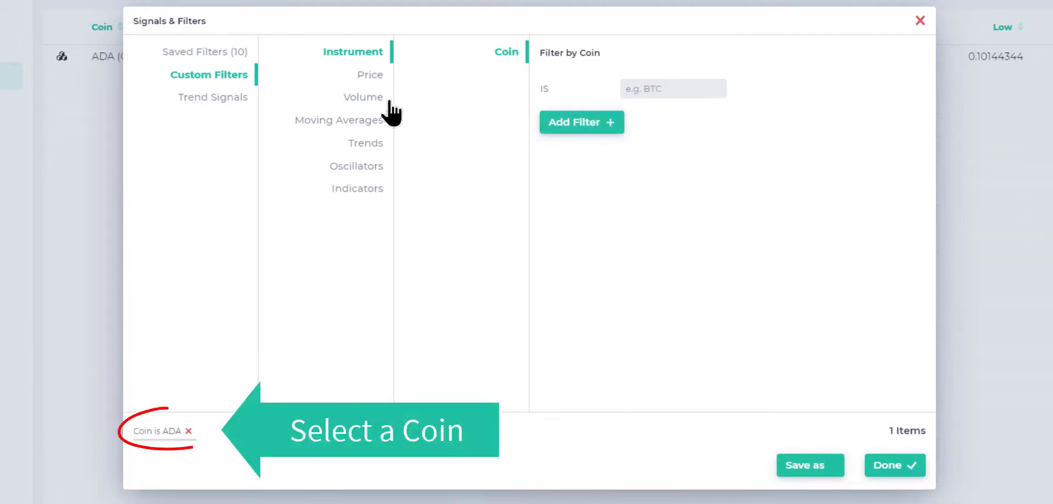
- Add a moving-average filter for EMA 12 up to 100% of EMA 50 to the ADA screener and apply it
left_click(365, 125)
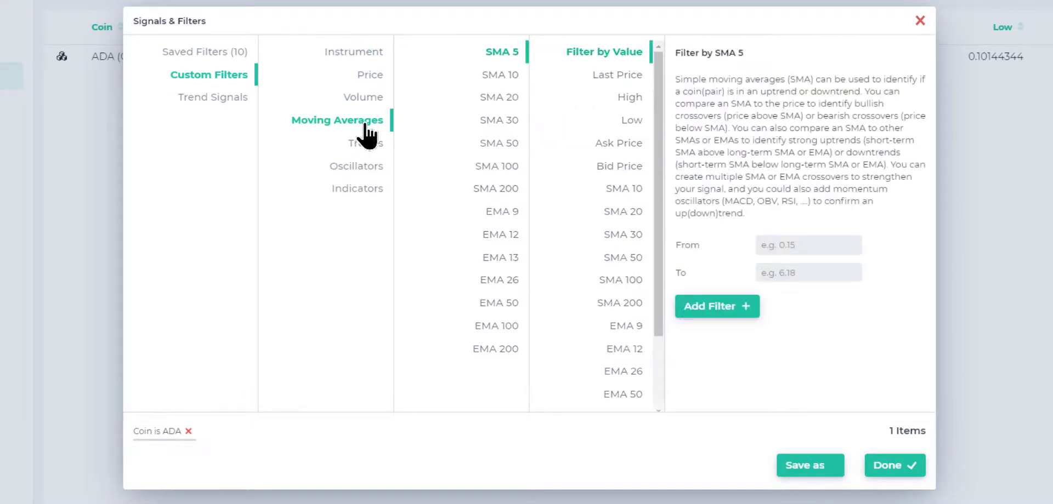
left_click(499, 236)
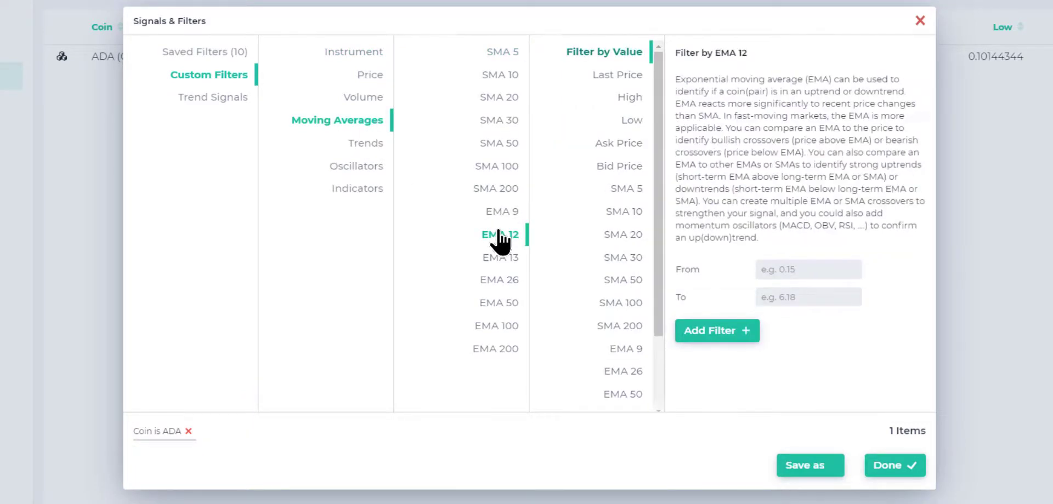
left_click(636, 405)
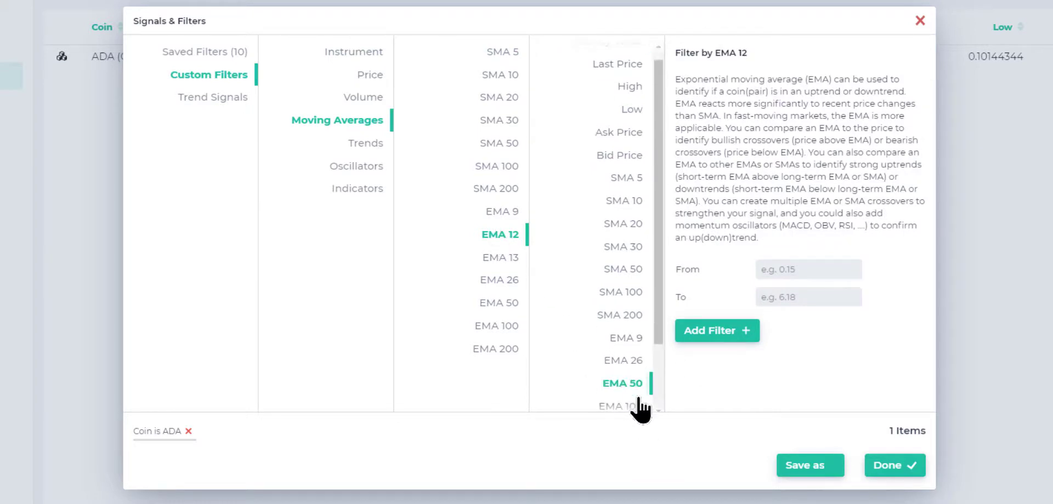
left_click(806, 294)
type("100")
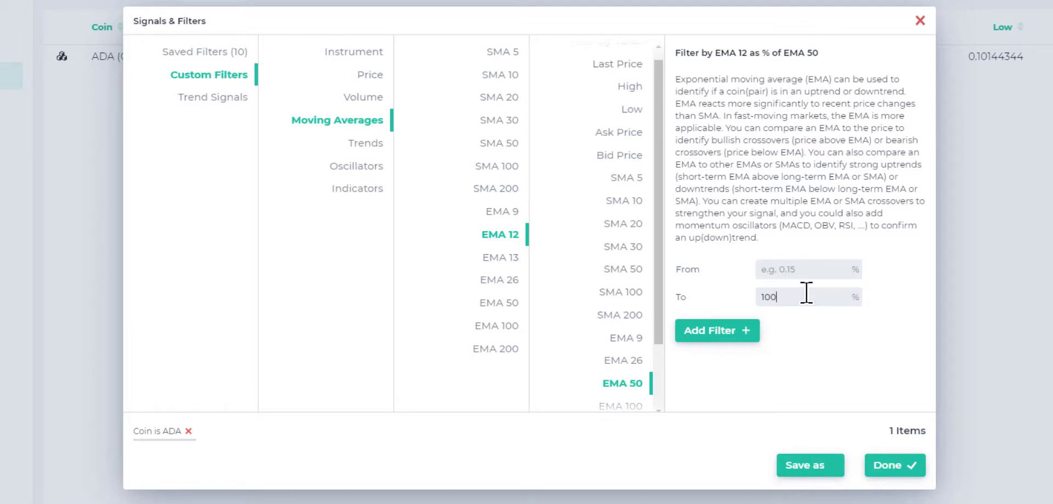
left_click(734, 336)
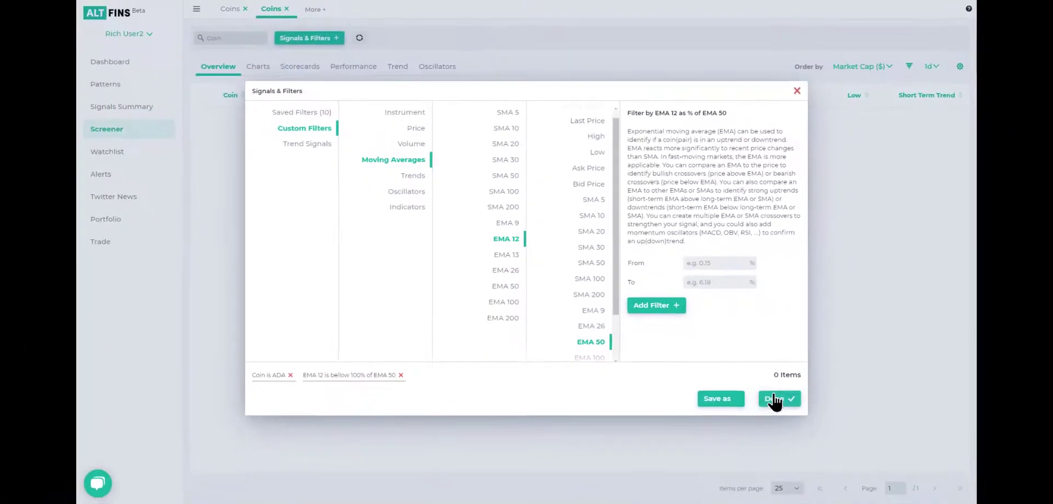
left_click(847, 442)
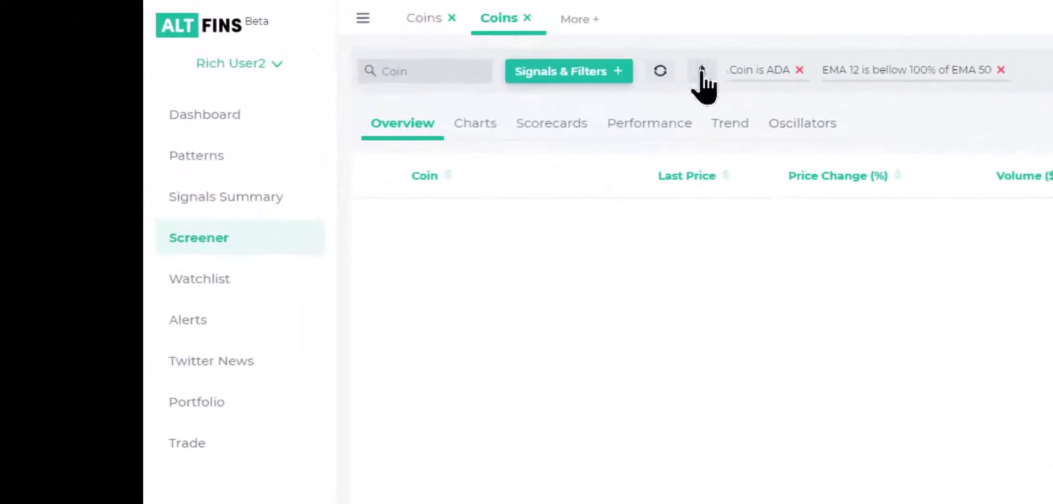
- Create an alert from the applied ADA filters and save it as "ADA EMA12/50 xover below!"
left_click(714, 79)
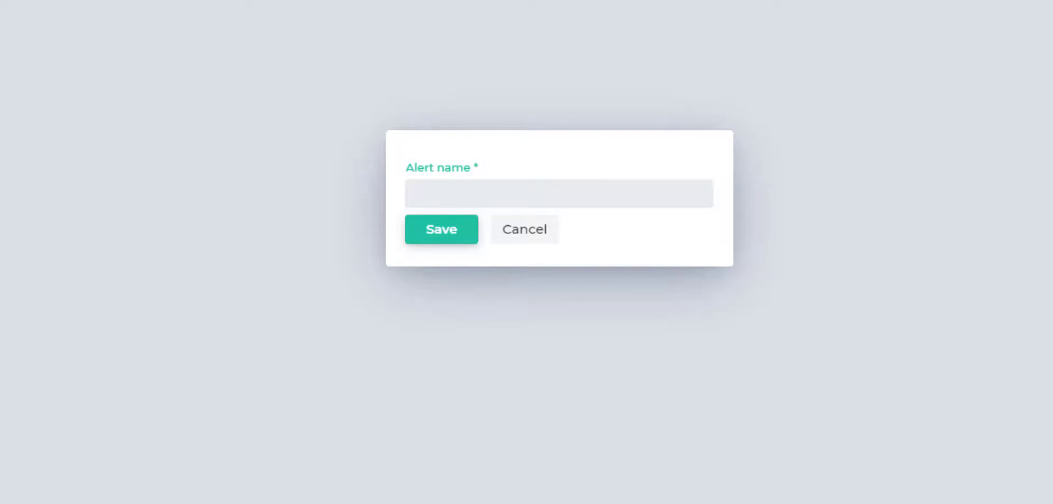
type("ADA EMA12/50 ")
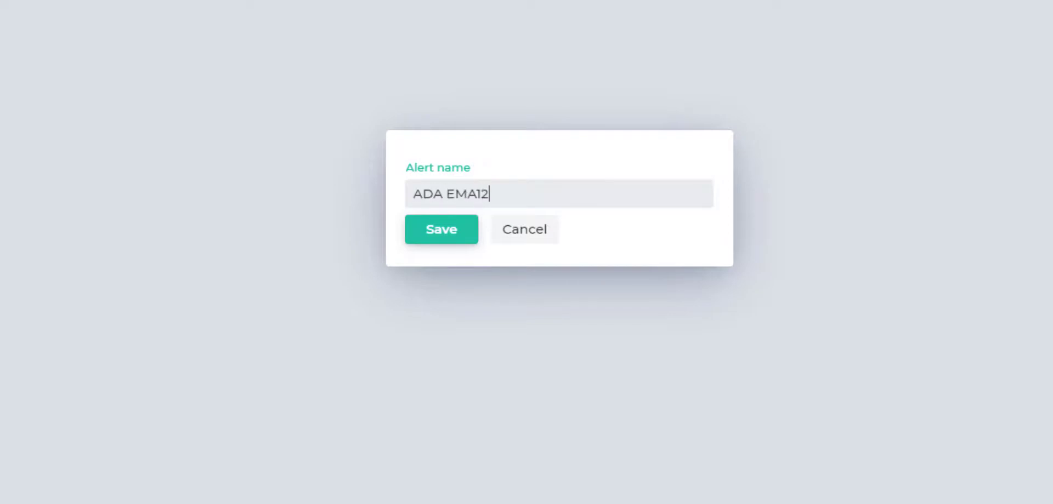
type("xover below!")
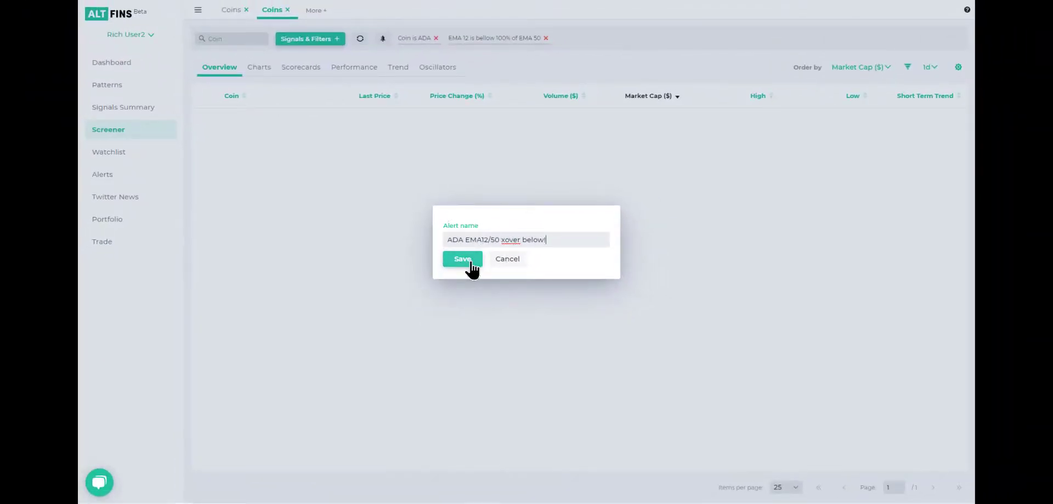
left_click(471, 264)
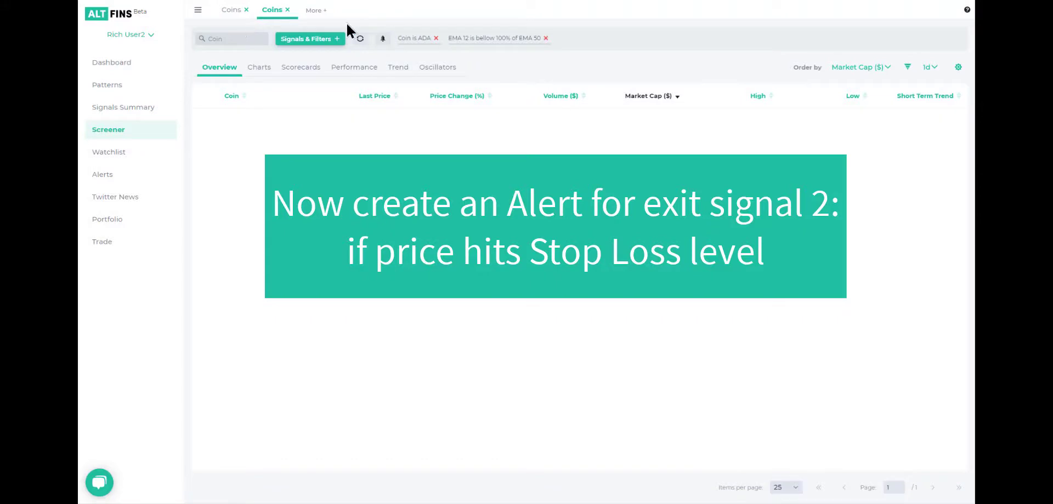
- Replace the EMA crossover filter with a Last Price filter up to 0.095 for ADA and apply it
left_click(548, 41)
left_click(330, 40)
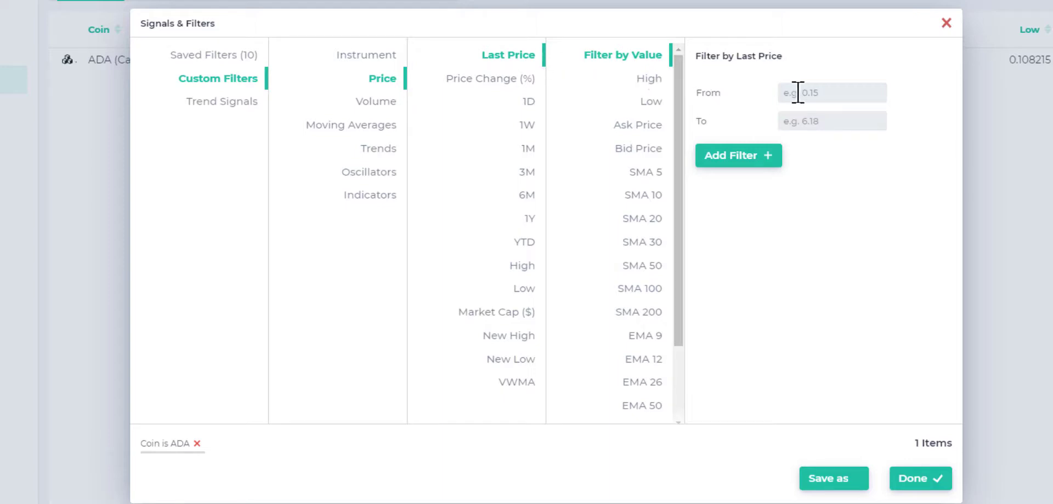
left_click(804, 122)
type("0.095")
left_click(759, 159)
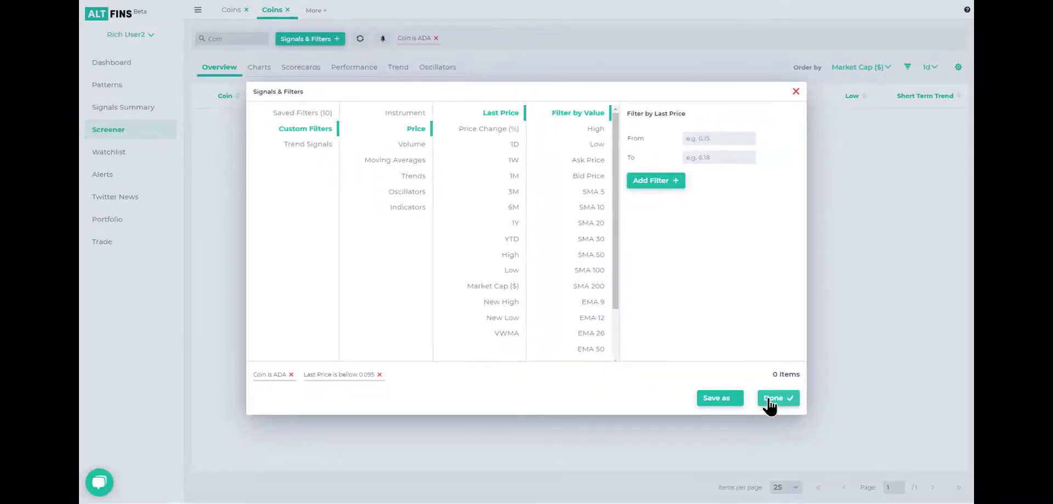
left_click(770, 399)
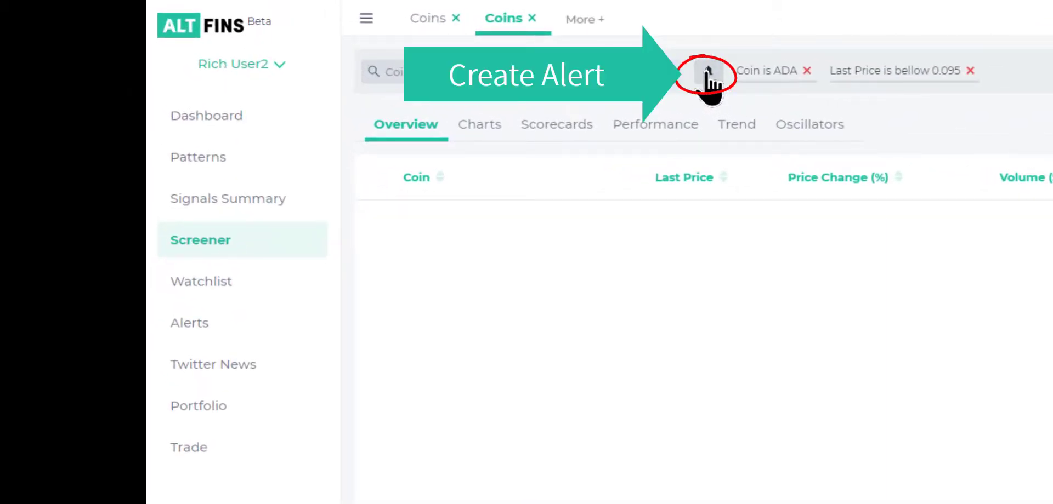
- Create an alert from the ADA price filter and save it as "ADA below 0.095 exit aler"
left_click(709, 77)
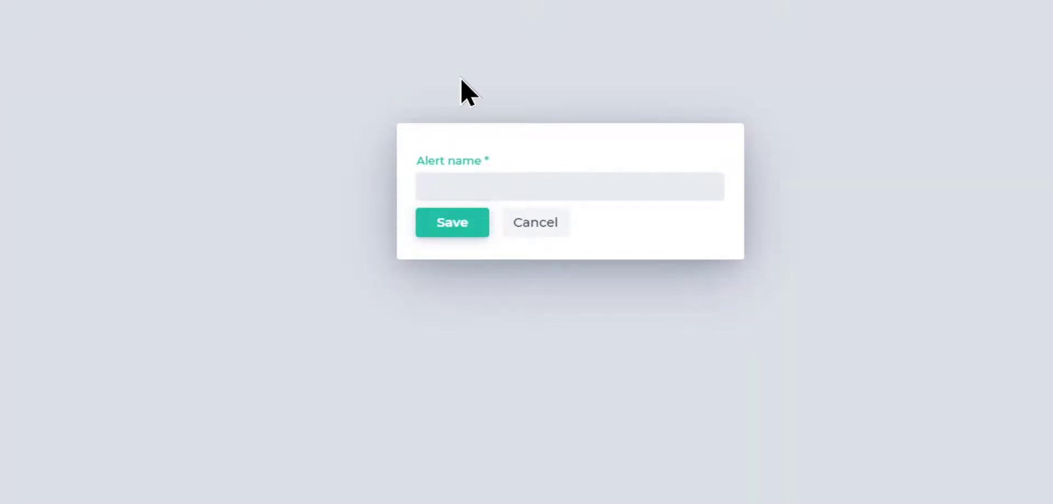
type("ADA below 0.0")
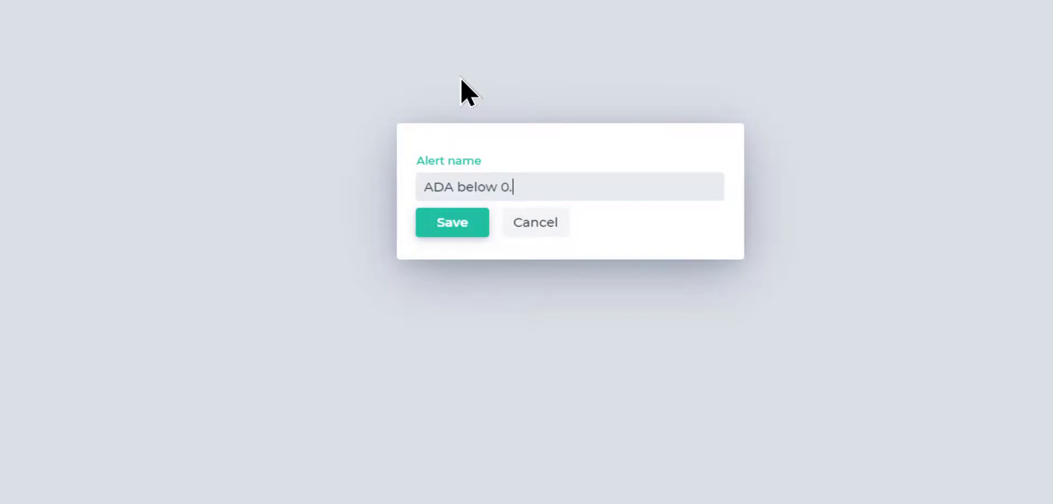
type("95 exit aler")
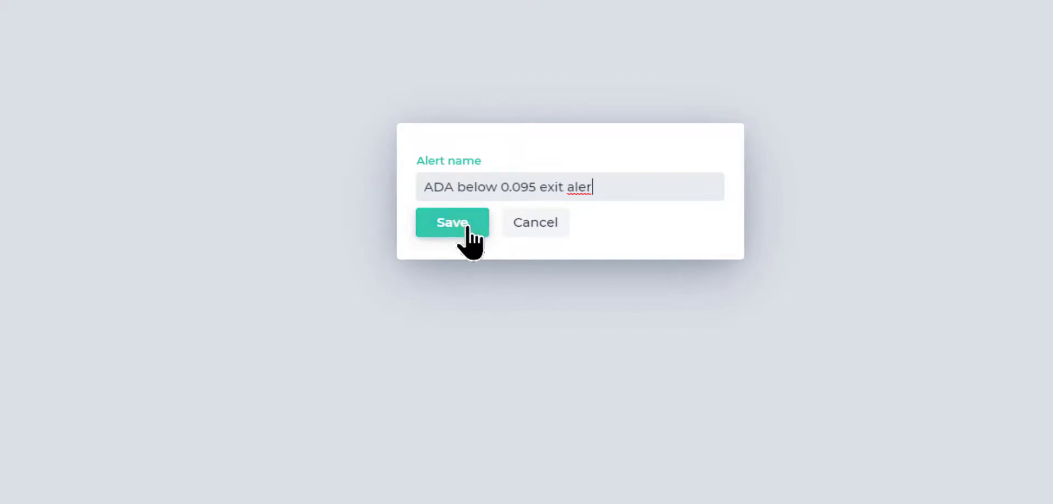
left_click(466, 227)
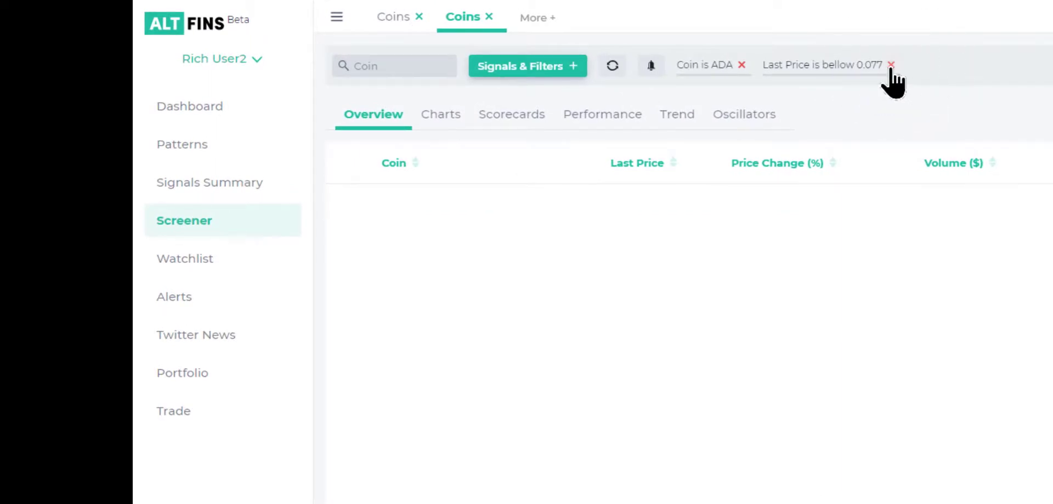
- Remove the last-price filter and drill down from ADA to the exchanges trading the ADA / USDT pair
left_click(890, 64)
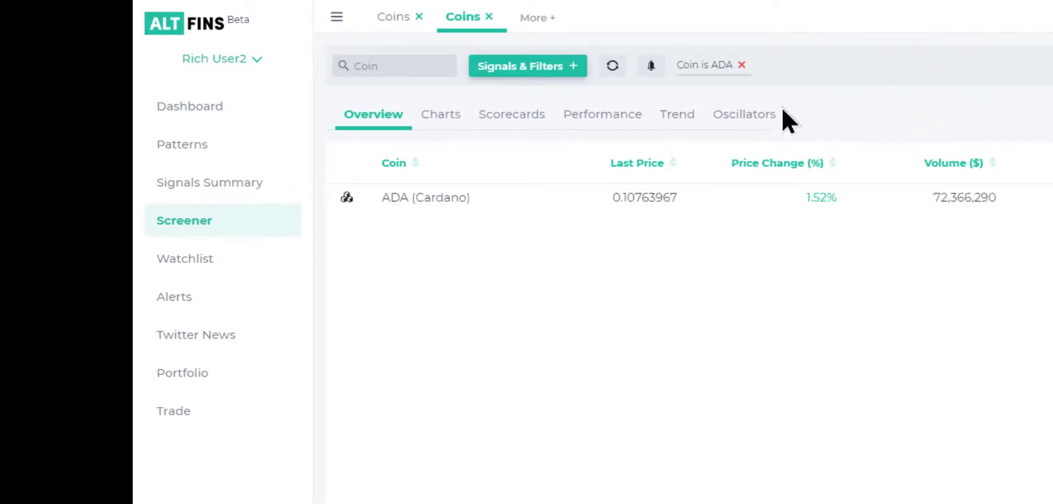
left_click(346, 199)
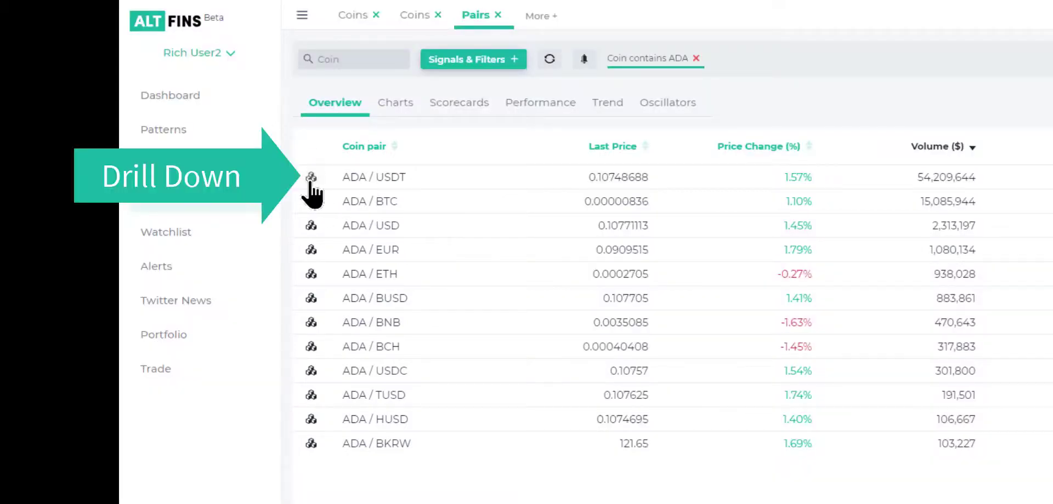
left_click(311, 179)
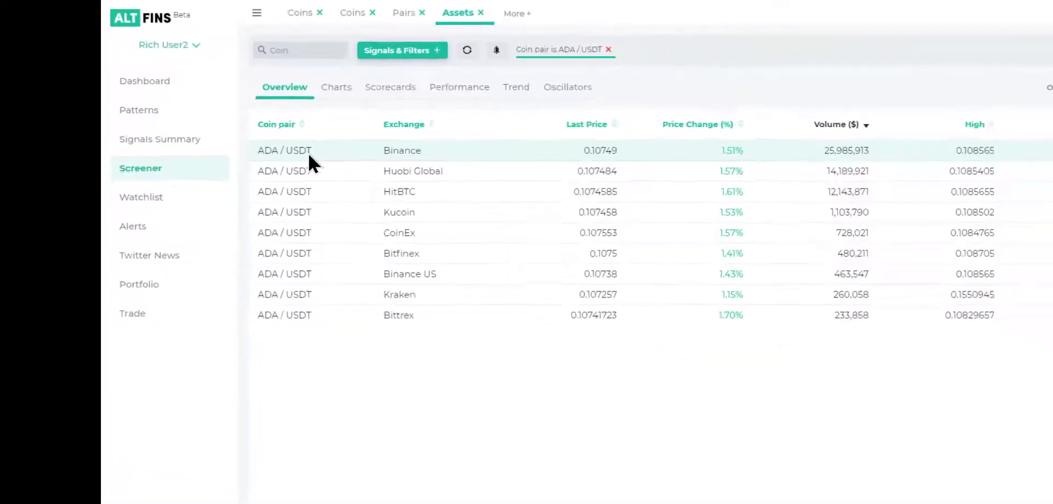
- Open the details of ADA / USDT on Binance and go from there to its Trade view
left_click(236, 116)
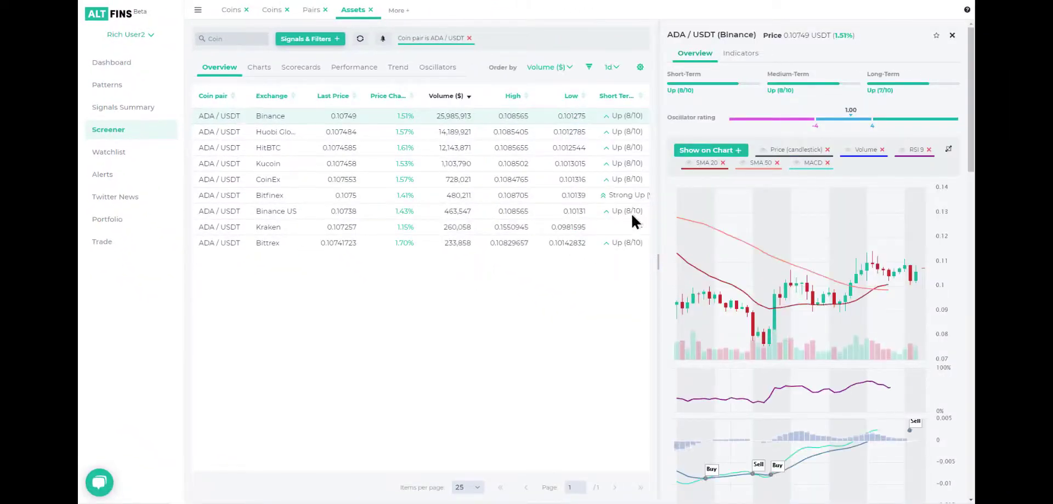
scroll(971, 191, "down", 7)
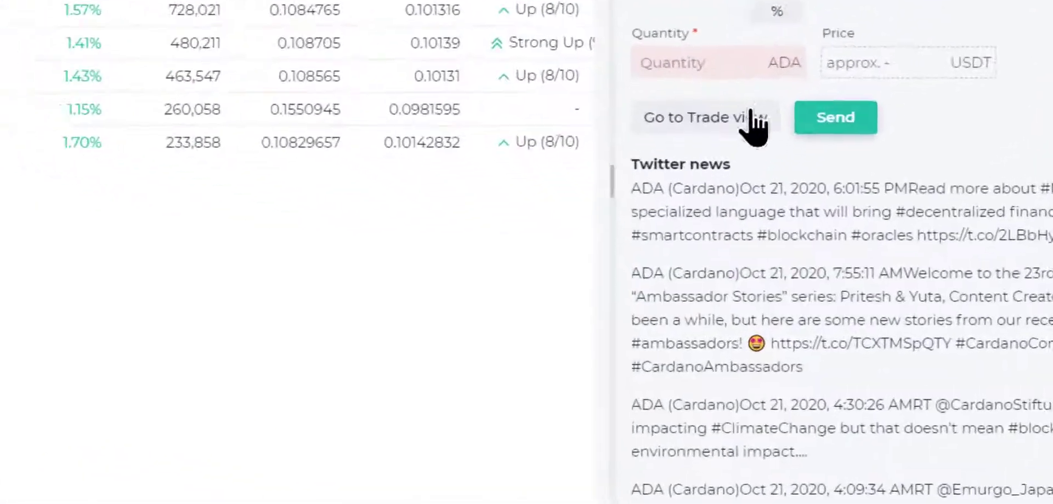
left_click(747, 123)
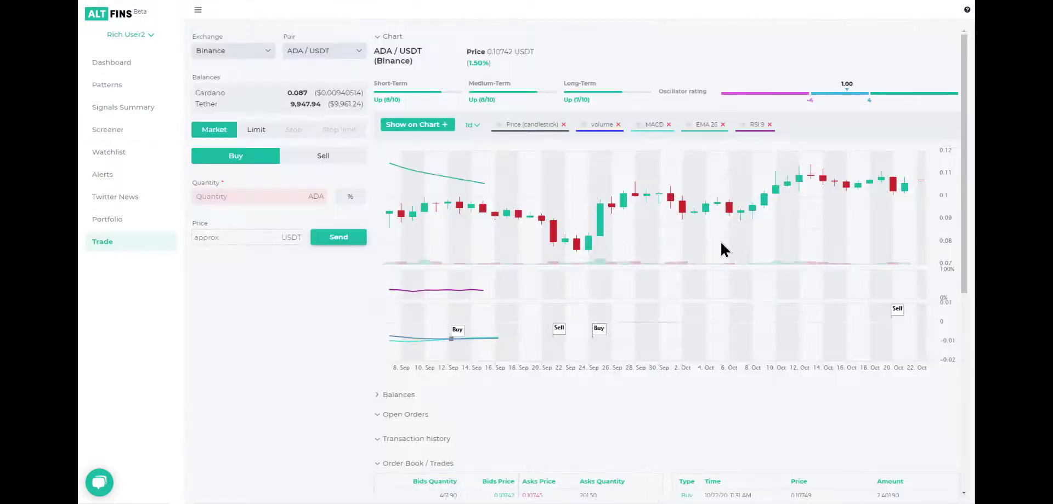
- Hide the navigation sidebar and collapse the Chart and Transaction history sections of the Trade view
left_click(198, 12)
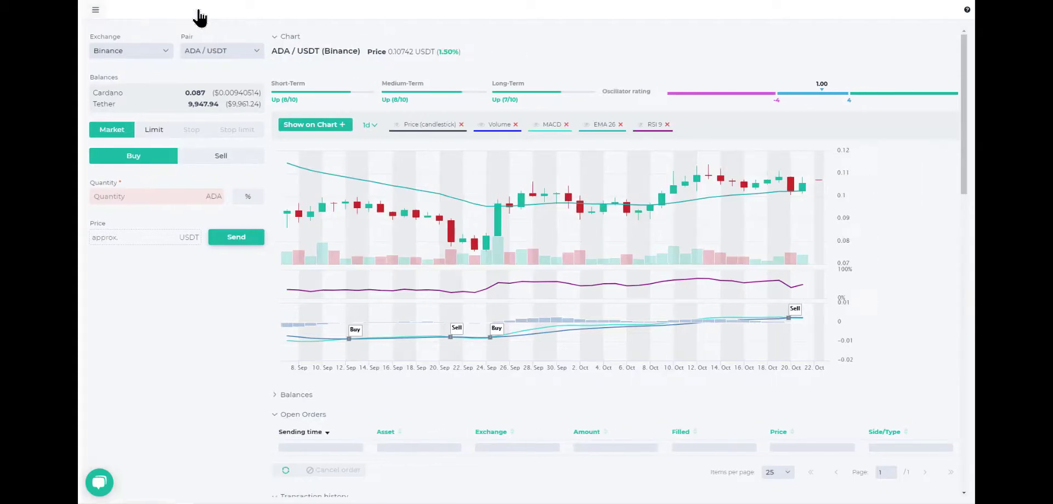
left_click(279, 36)
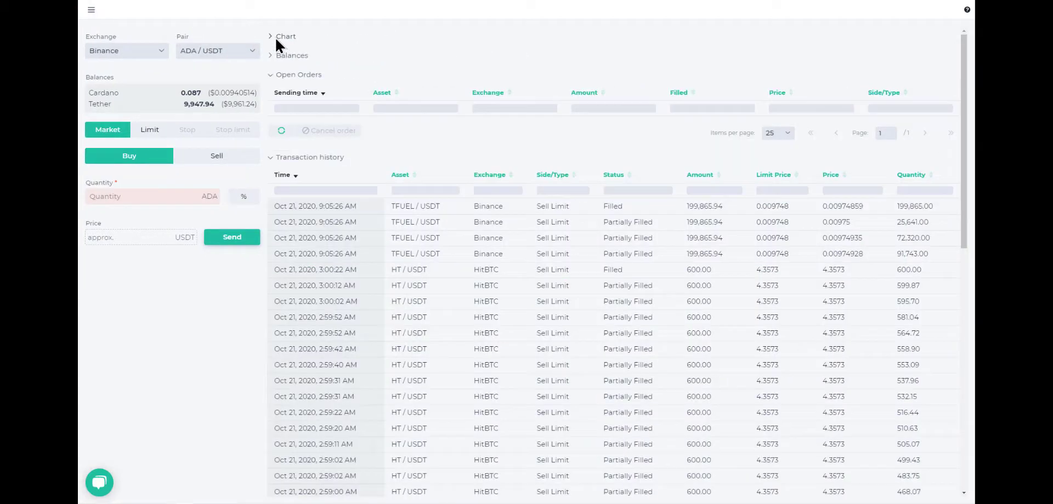
left_click(284, 156)
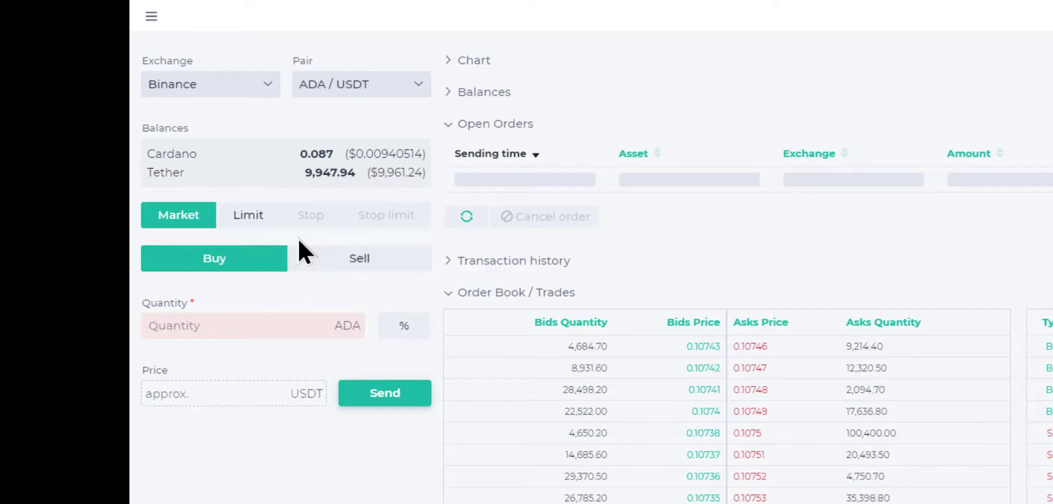
- Set up a limit buy order for ADA / USDT at the best price with a quantity of 10000 ADA
left_click(254, 222)
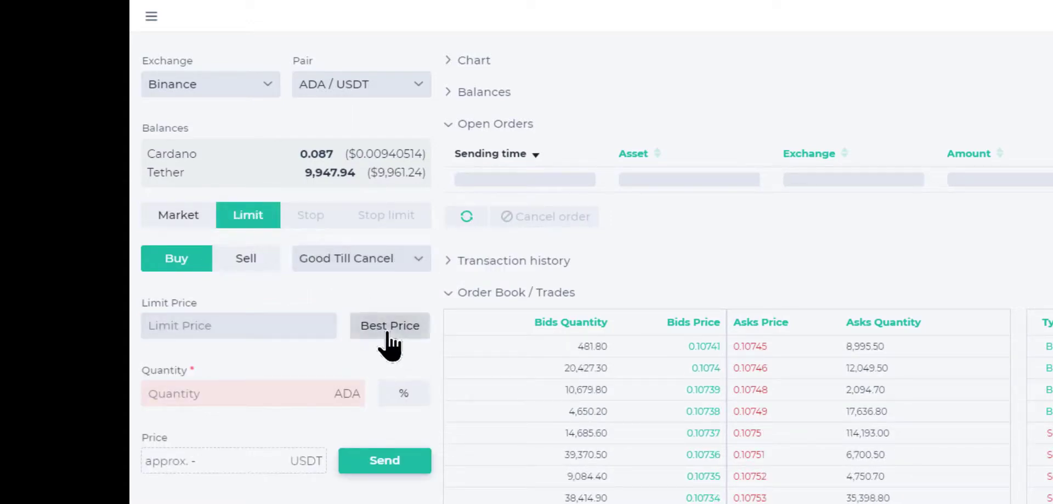
left_click(386, 327)
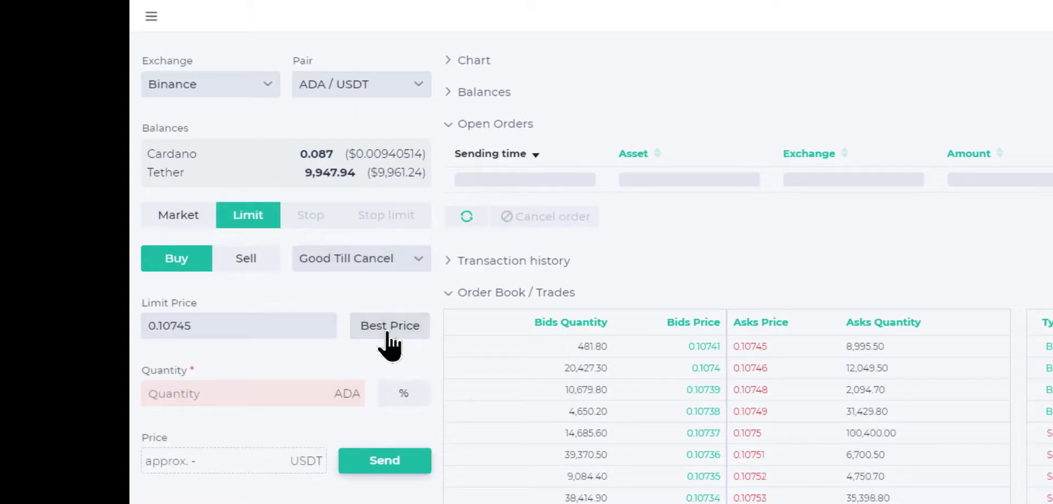
left_click(271, 386)
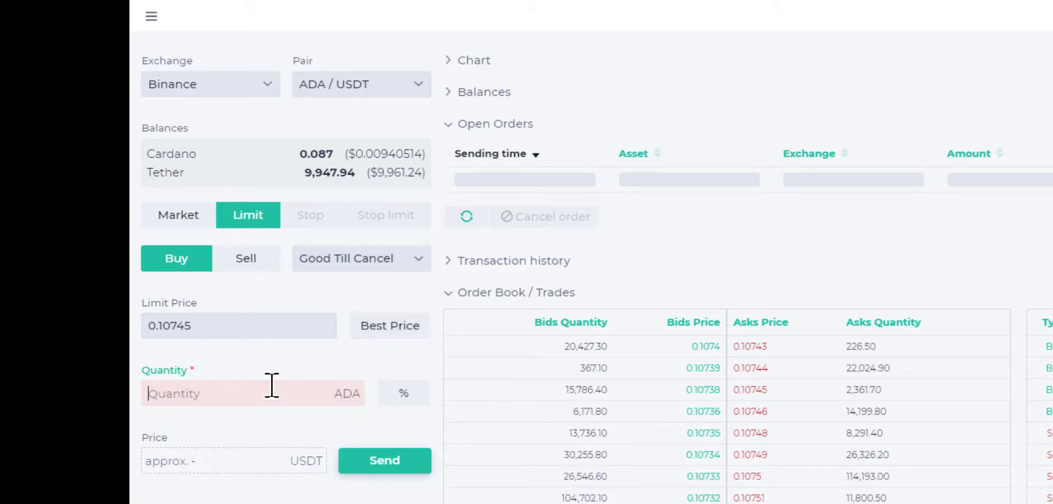
type("100")
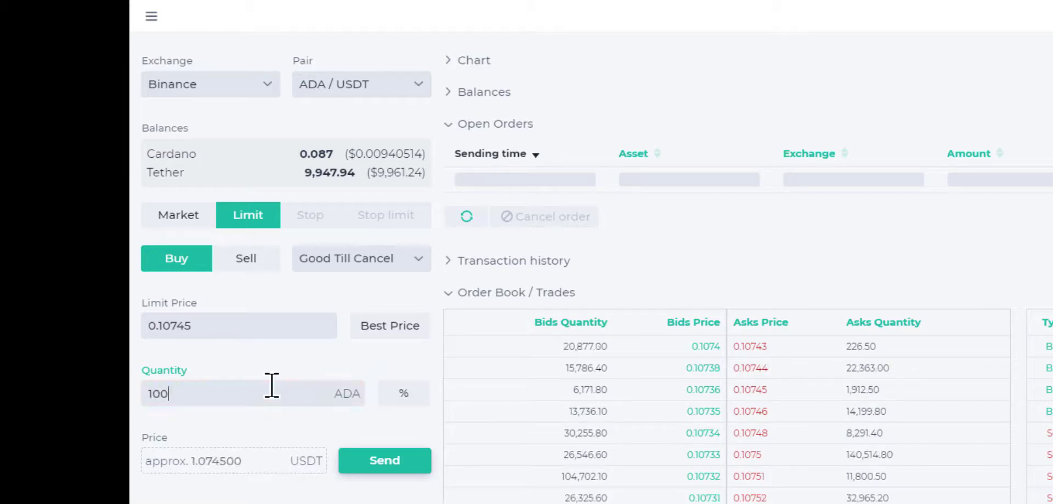
type("00")
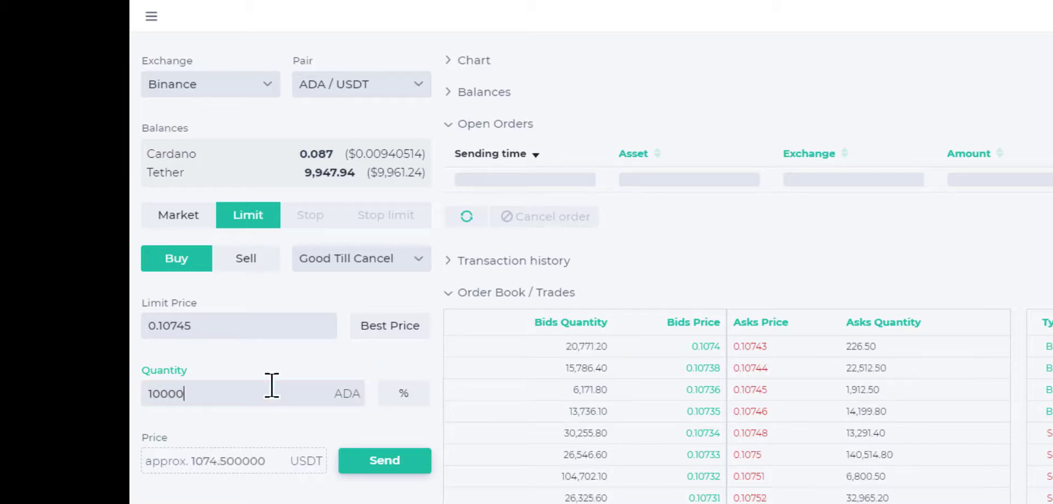